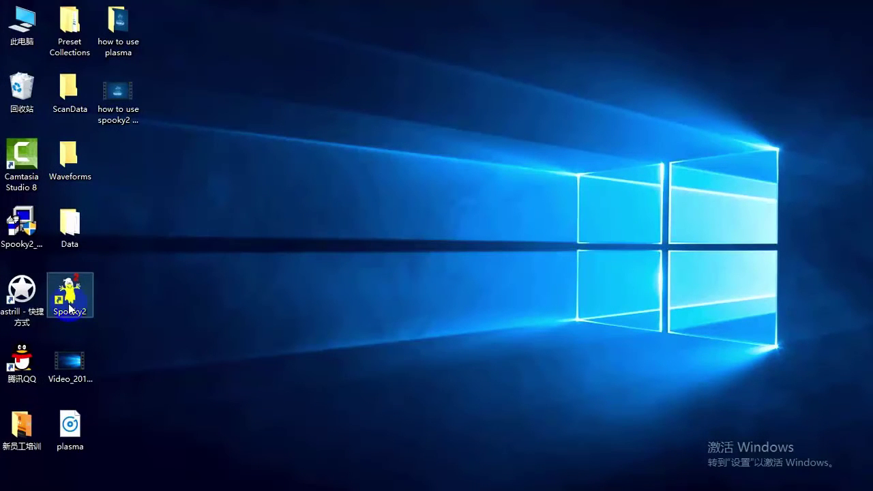
Step: Open Spooky2 and load the 1 Hour Biofeedback Scan (SD) - JW preset onto generator 4 with generator overwrites allowed
{"action": "double_click", "coordinate": [70, 305]}
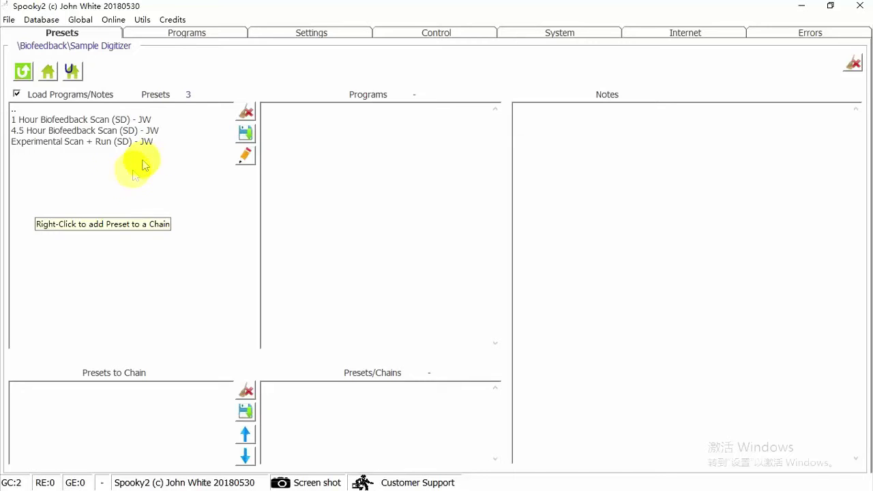
{"action": "right_click", "coordinate": [144, 118]}
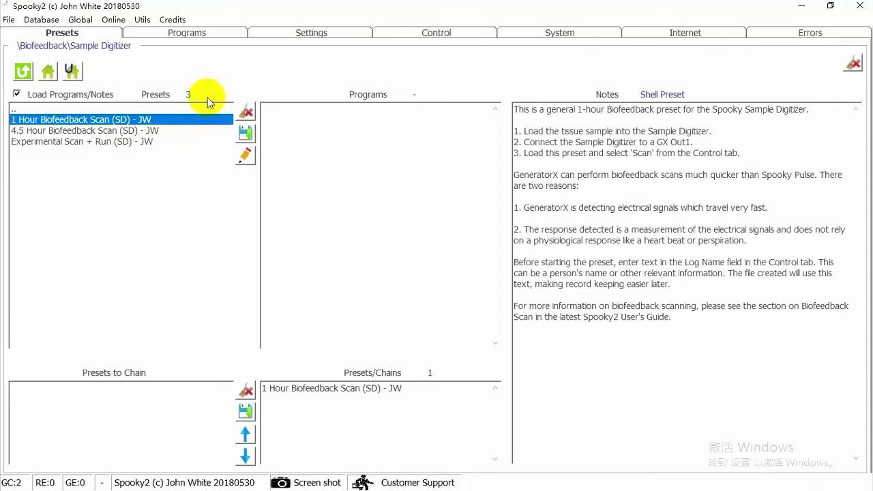
{"action": "left_click", "coordinate": [450, 40]}
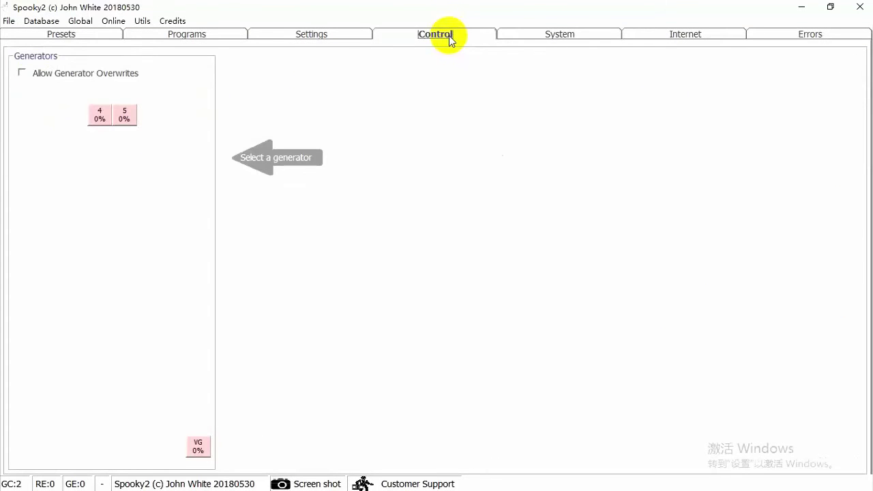
{"action": "left_click", "coordinate": [22, 75]}
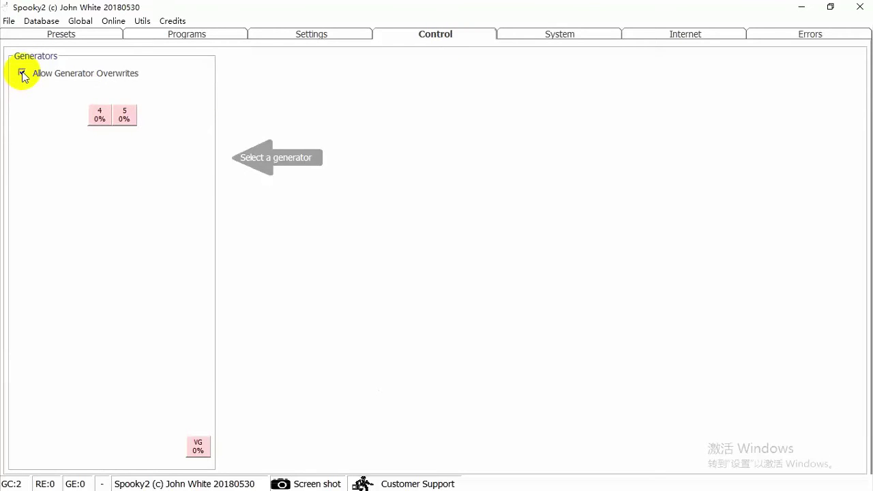
{"action": "left_click", "coordinate": [99, 118]}
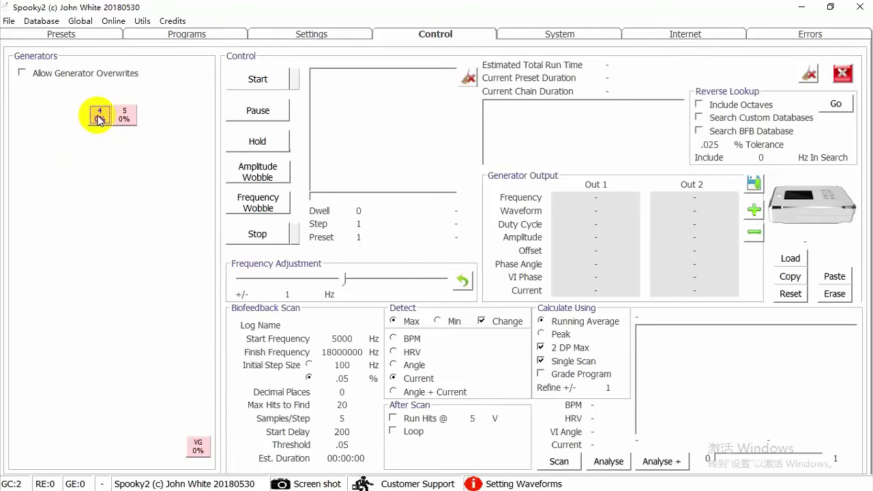
Step: Enter the person's first name as the biofeedback scan's log name and start the scan on generator 4
{"action": "left_click", "coordinate": [325, 329]}
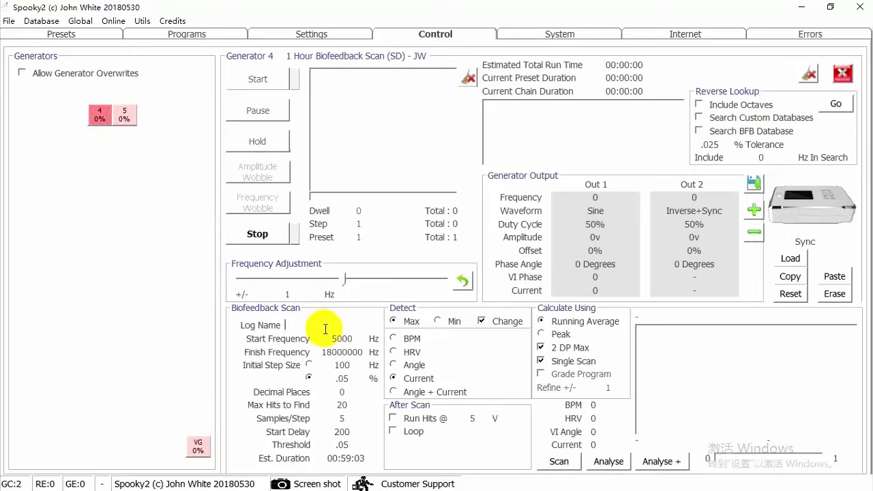
{"action": "type", "text": "Sa"}
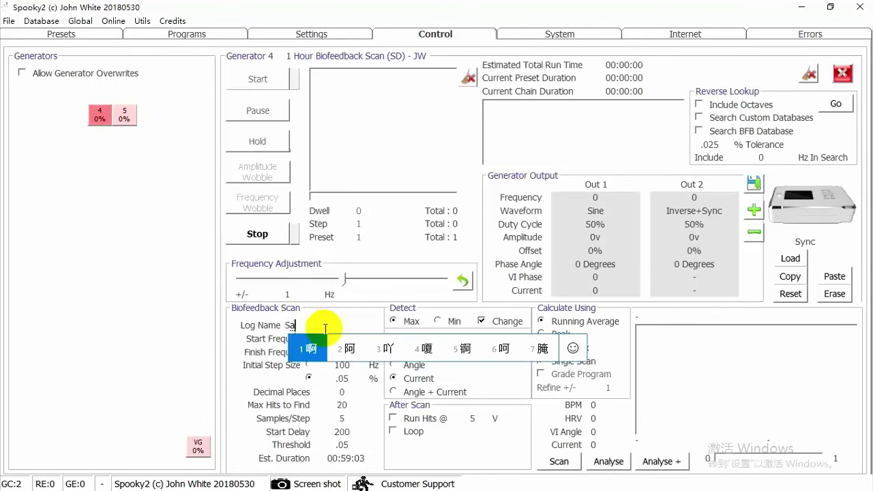
{"action": "key", "text": "shift"}
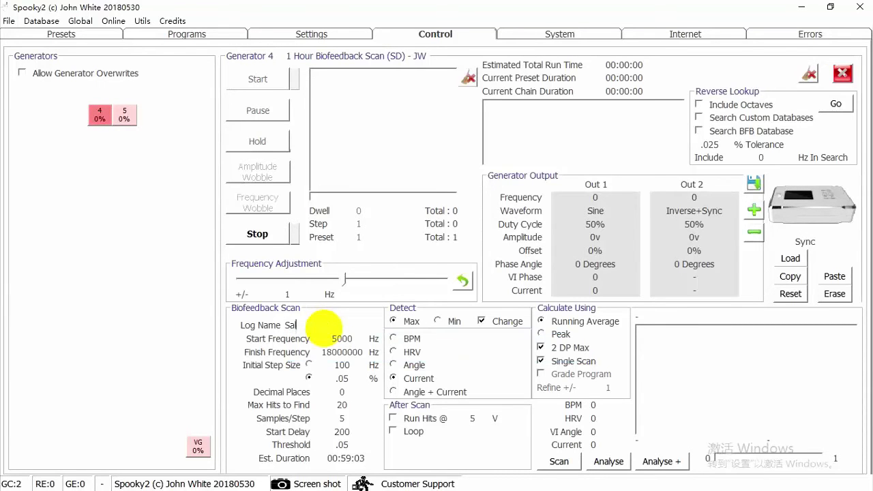
{"action": "type", "text": "lly,"}
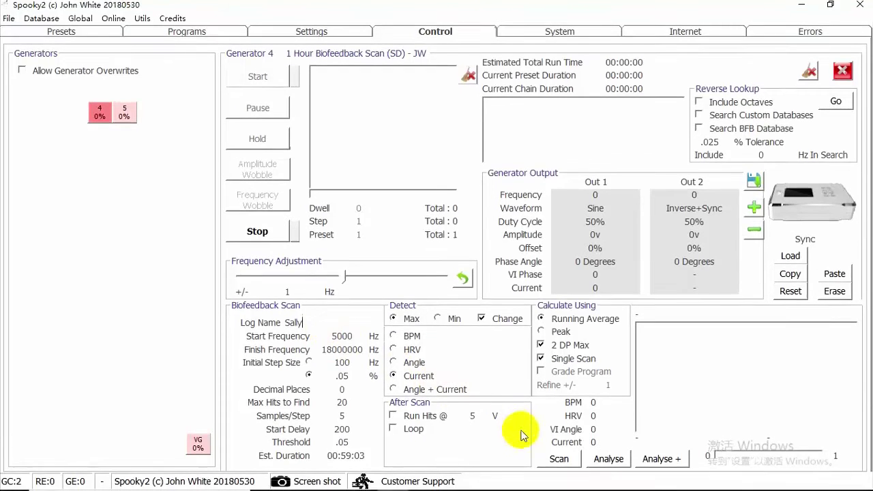
{"action": "left_click", "coordinate": [558, 460]}
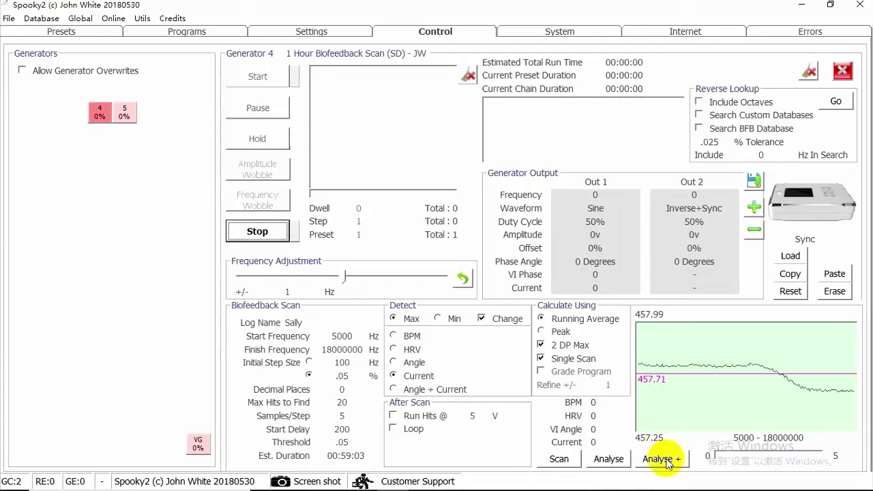
Step: Run the Analyse + analysis on the biofeedback data file stamped 20180530_1644_45 from the ScanData folder
{"action": "left_click", "coordinate": [662, 460]}
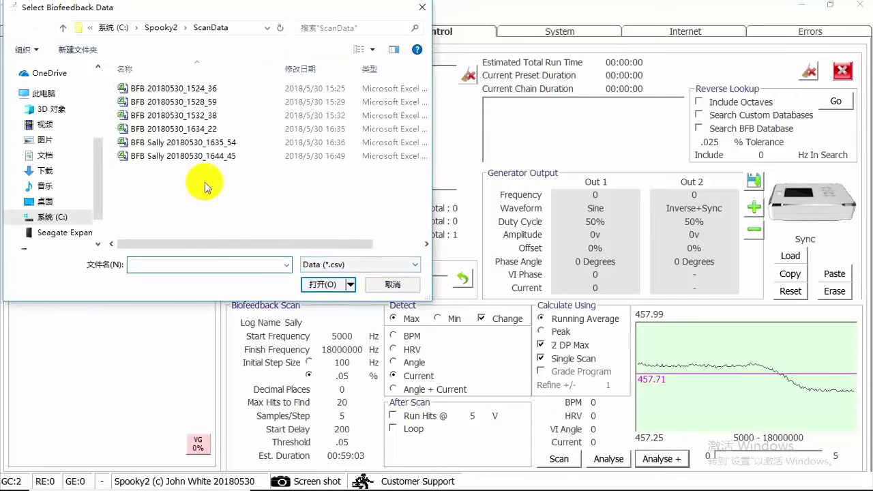
{"action": "left_click", "coordinate": [176, 158]}
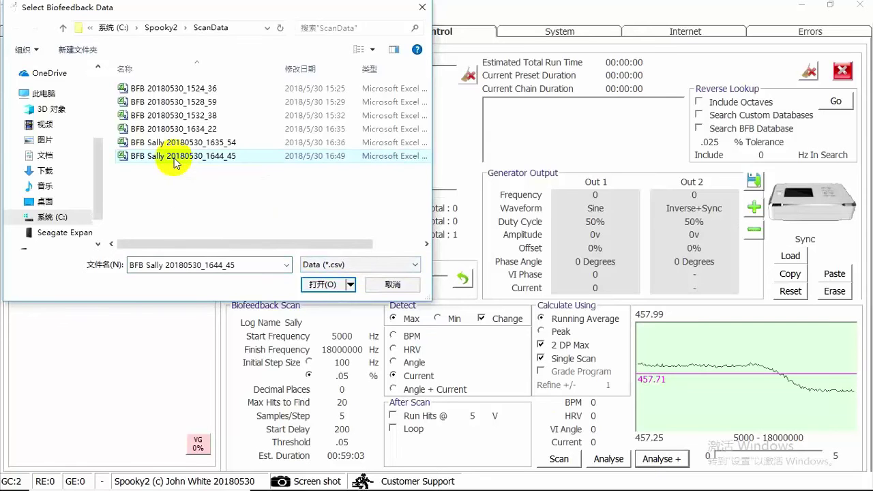
{"action": "left_click", "coordinate": [323, 284]}
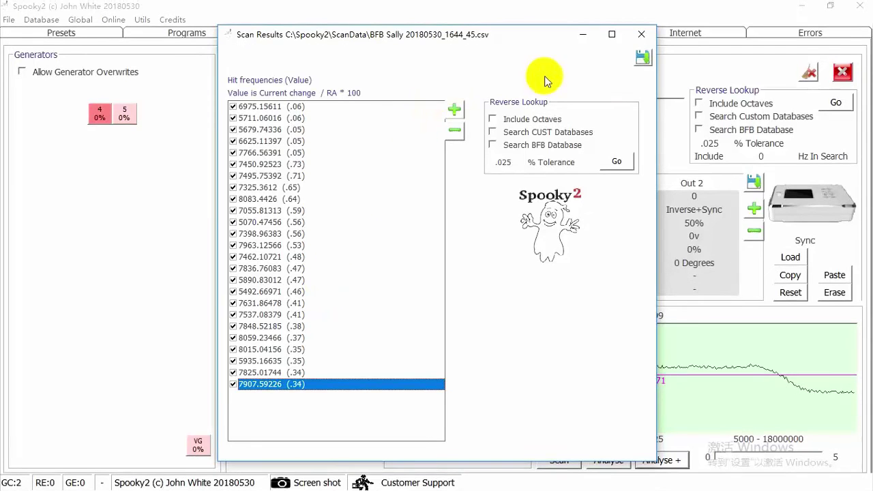
Step: Save the scan's hit frequencies as a new program, keeping the suggested name and 180-second dwell
{"action": "left_click", "coordinate": [643, 60]}
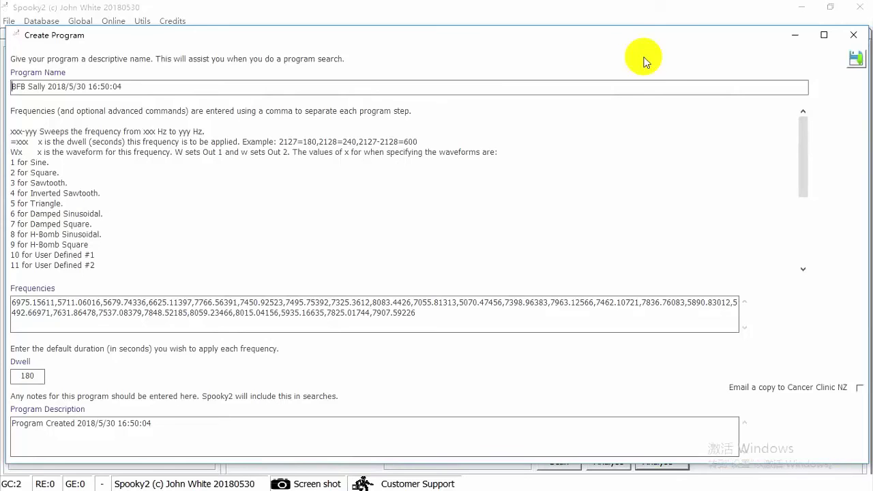
{"action": "left_click", "coordinate": [855, 59]}
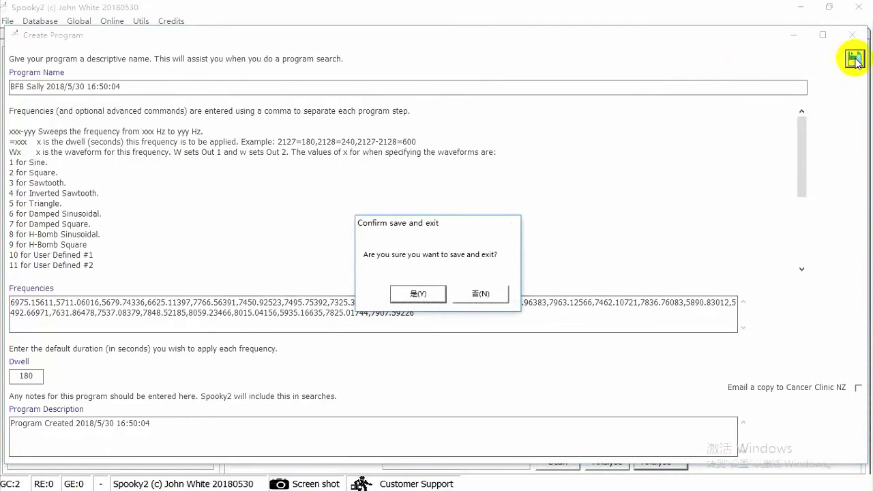
{"action": "left_click", "coordinate": [418, 294]}
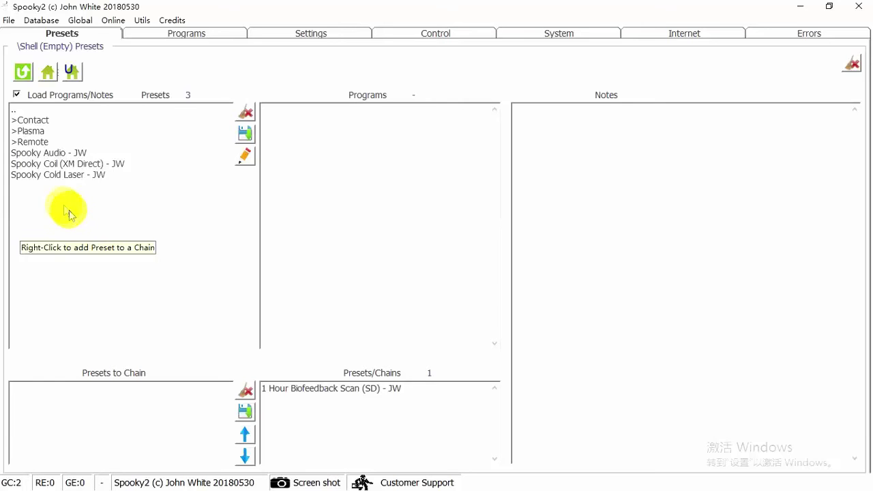
Step: Load the Killing (R) - JW preset from the Remote folder of the Shell (Empty) Presets
{"action": "double_click", "coordinate": [30, 142]}
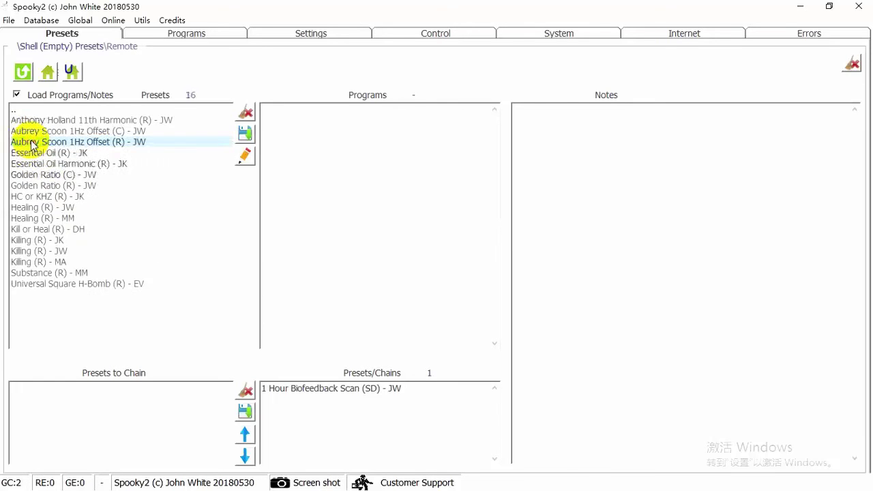
{"action": "left_click", "coordinate": [43, 251]}
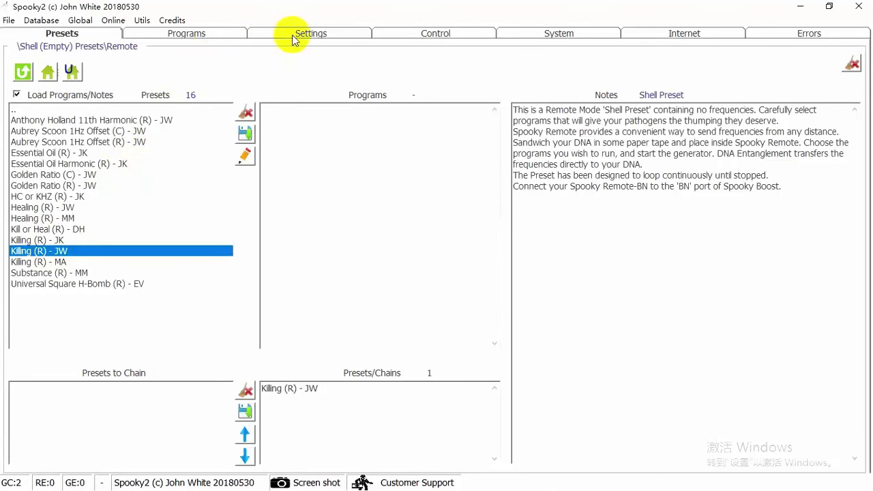
Step: Search the programs by the person's first name and add the BFB program dated 2018/5/30 16:50:04 to the loaded programs
{"action": "left_click", "coordinate": [225, 34]}
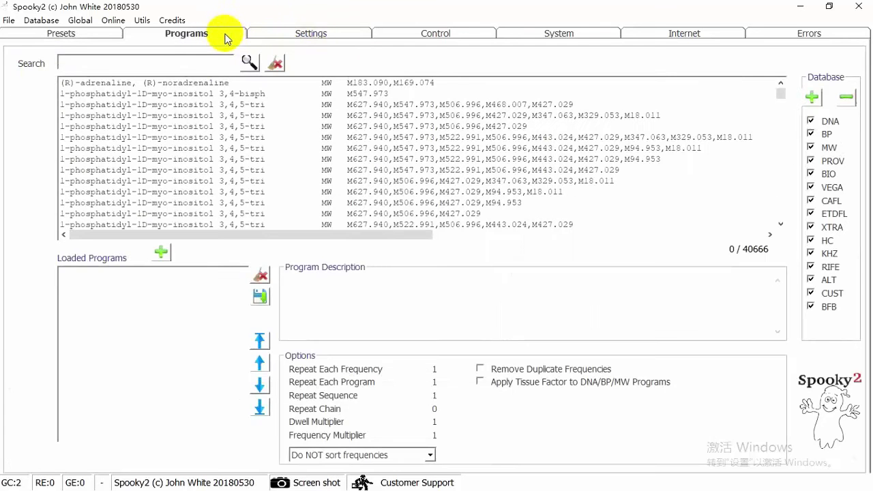
{"action": "left_click", "coordinate": [187, 65]}
{"action": "type", "text": "S"}
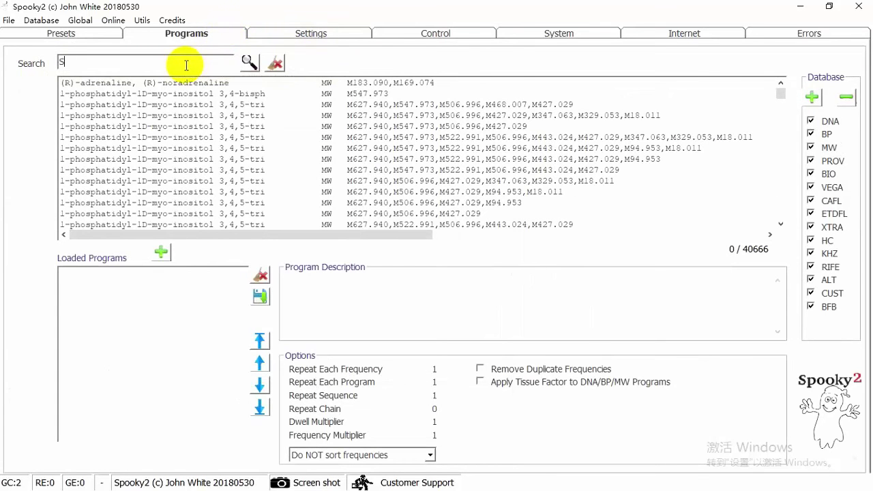
{"action": "type", "text": "ally"}
{"action": "key", "text": "Return"}
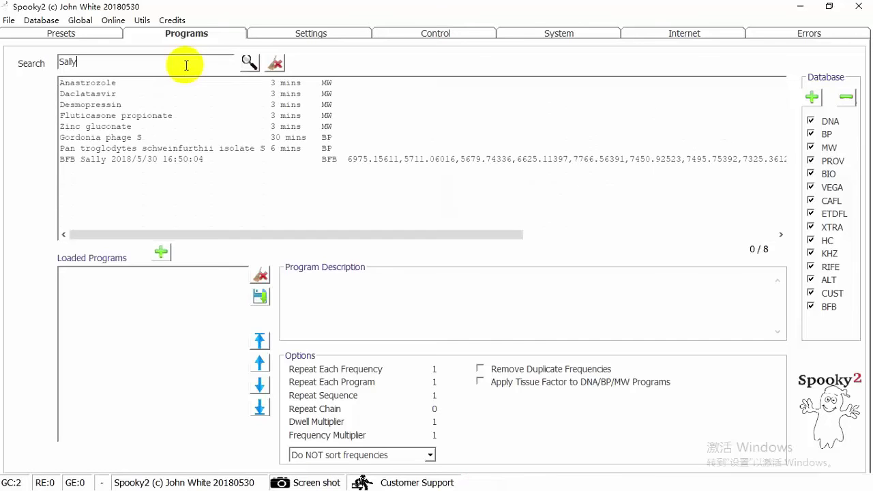
{"action": "left_click", "coordinate": [151, 162]}
{"action": "double_click", "coordinate": [151, 162]}
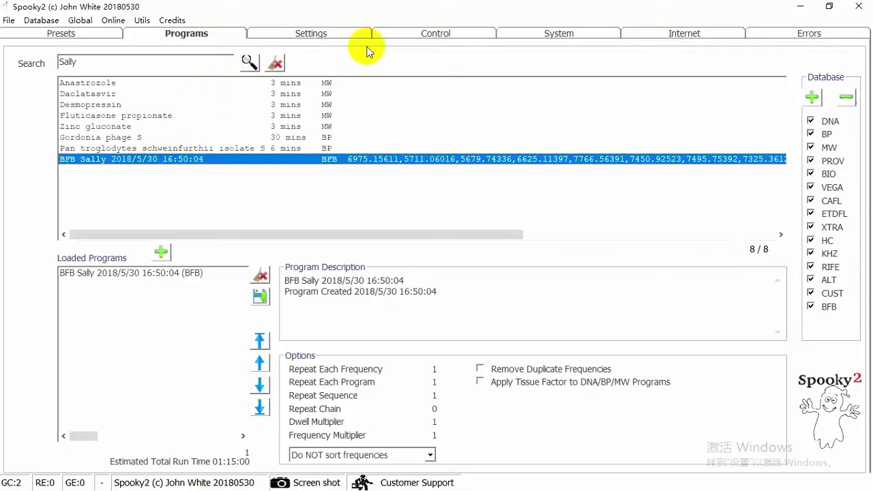
Step: Load the Killing (R) - JW preset with its program onto generator 5 with overwrites allowed, and start that generator
{"action": "left_click", "coordinate": [450, 43]}
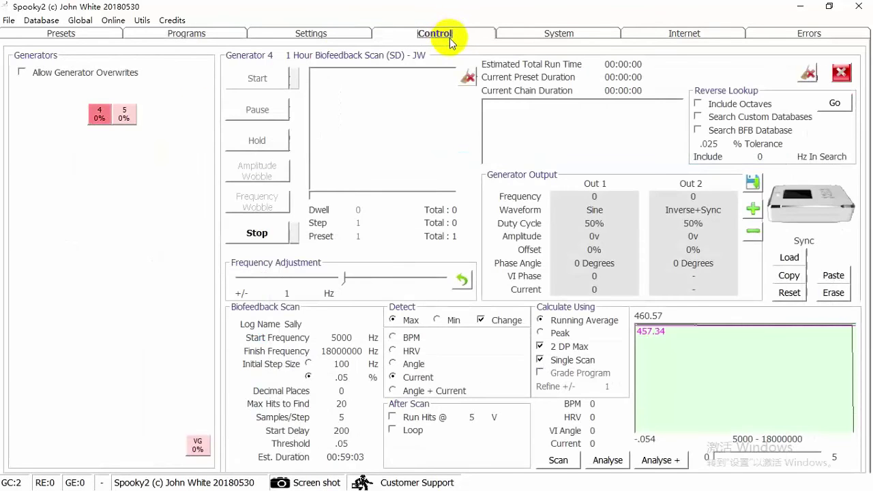
{"action": "left_click", "coordinate": [23, 73]}
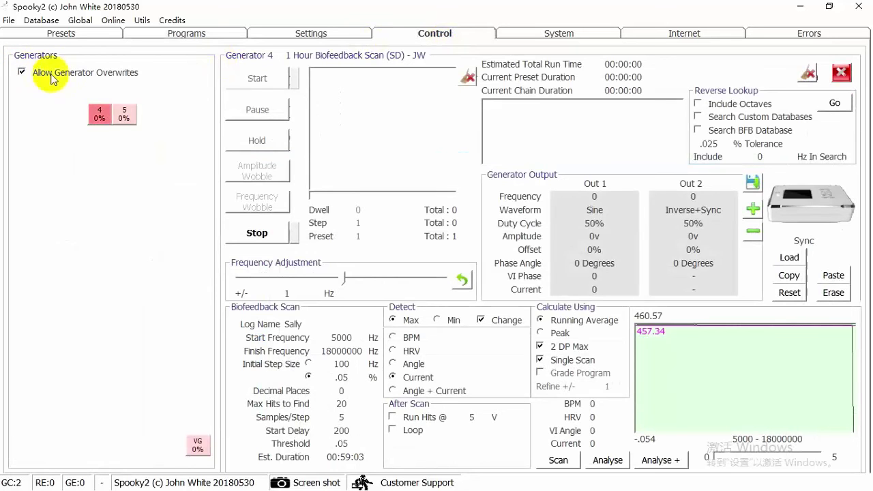
{"action": "left_click", "coordinate": [125, 114]}
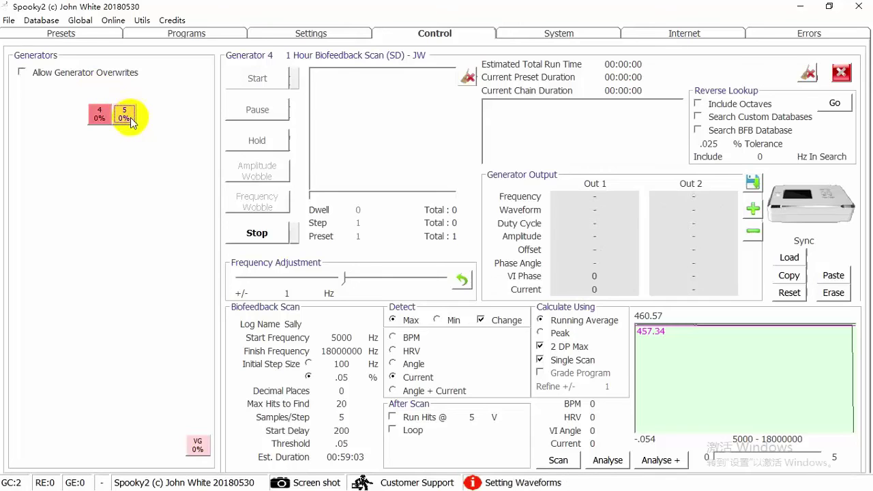
{"action": "left_click", "coordinate": [131, 120]}
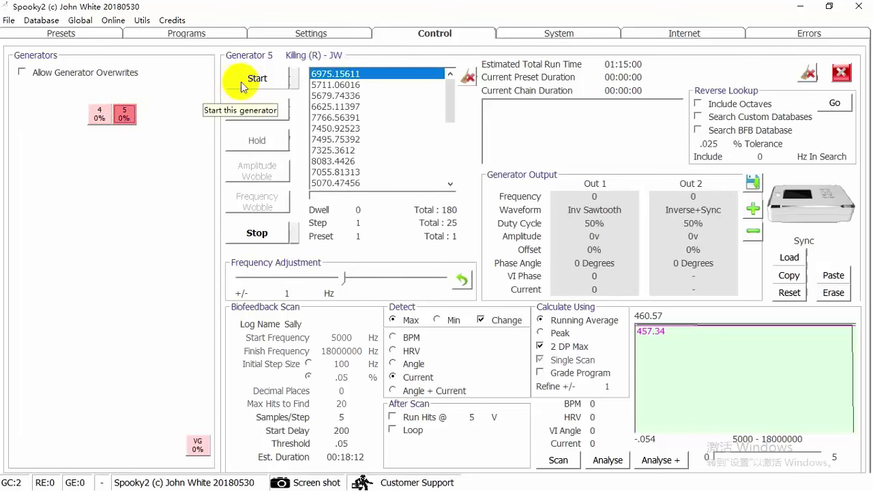
{"action": "left_click", "coordinate": [262, 82]}
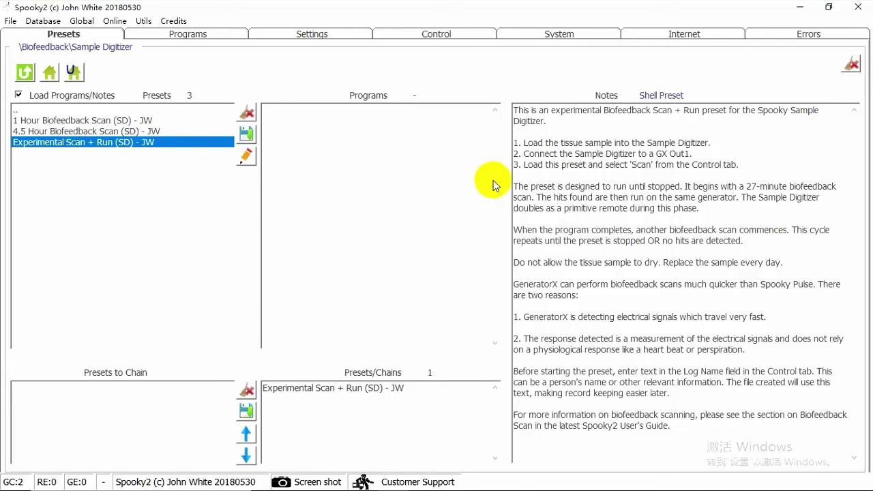
Step: Load the Experimental Scan + Run (SD) - JW preset onto generator 4 with overwrites allowed, and start the biofeedback scan
{"action": "left_click", "coordinate": [447, 36]}
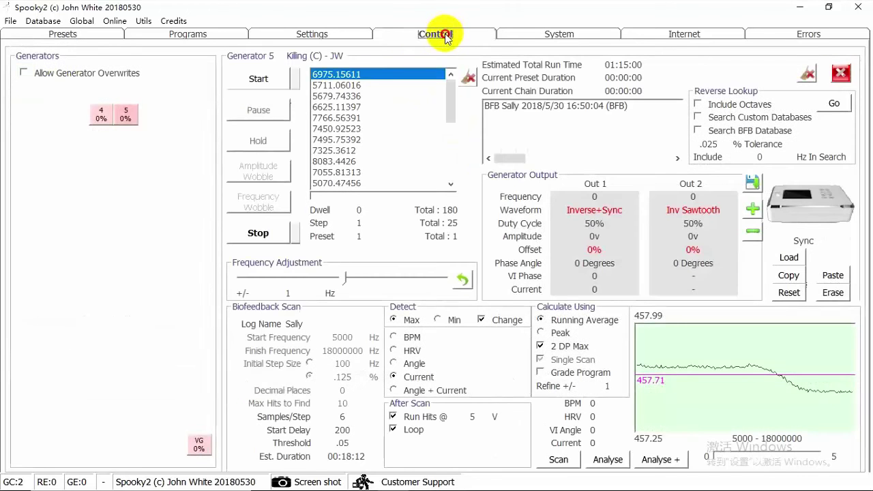
{"action": "left_click", "coordinate": [24, 73]}
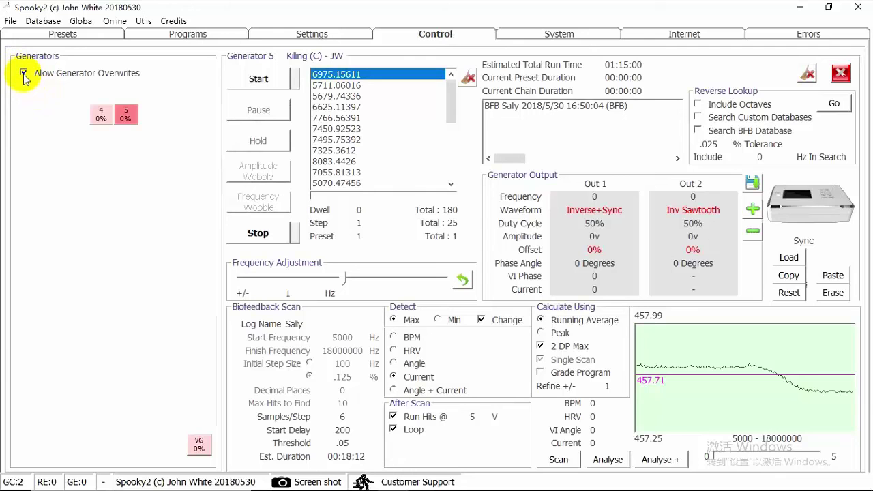
{"action": "left_click", "coordinate": [103, 120]}
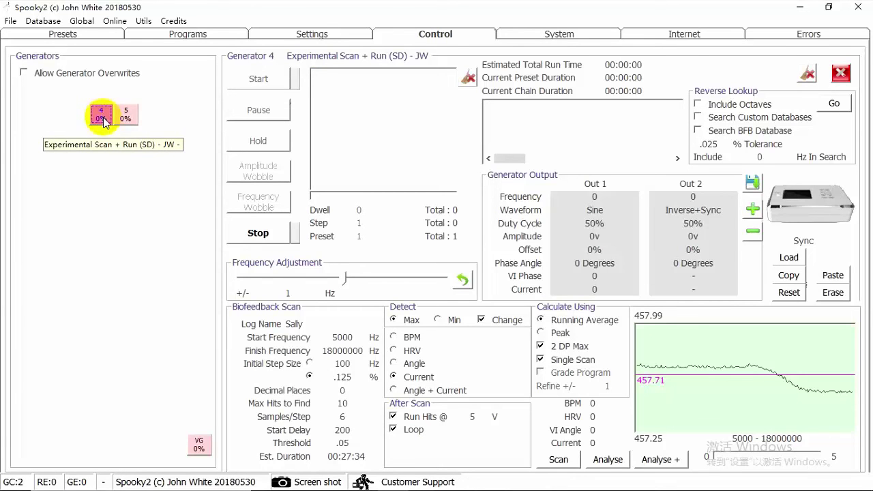
{"action": "left_click", "coordinate": [557, 460]}
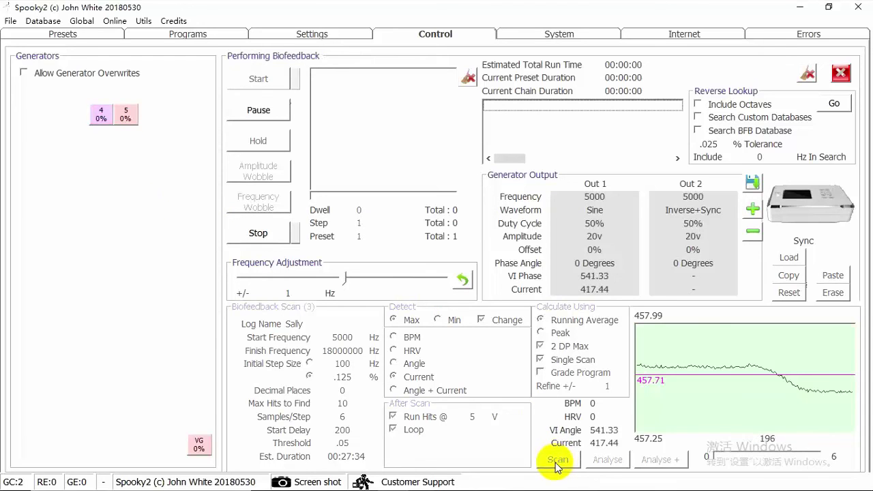